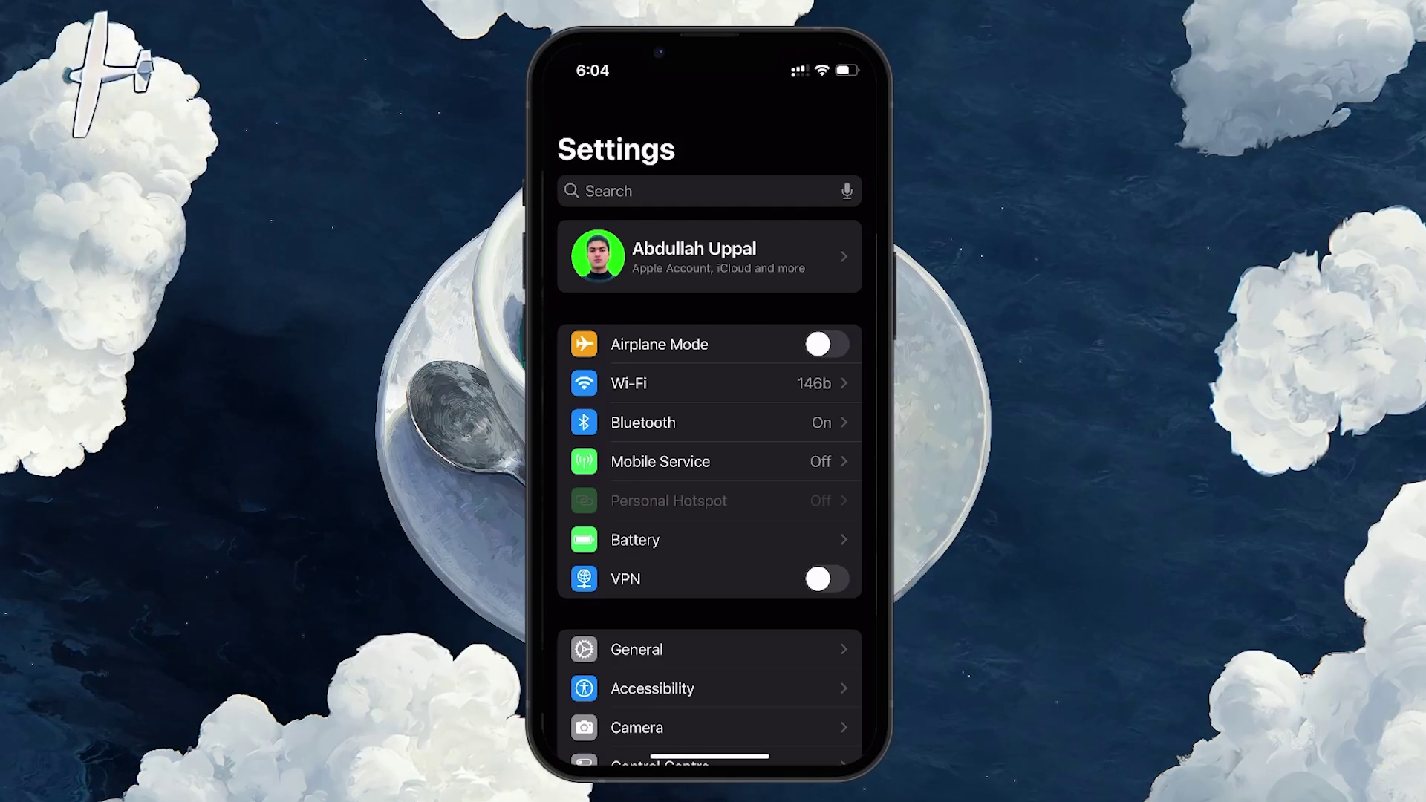
pyautogui.scroll(-3, 710, 446)
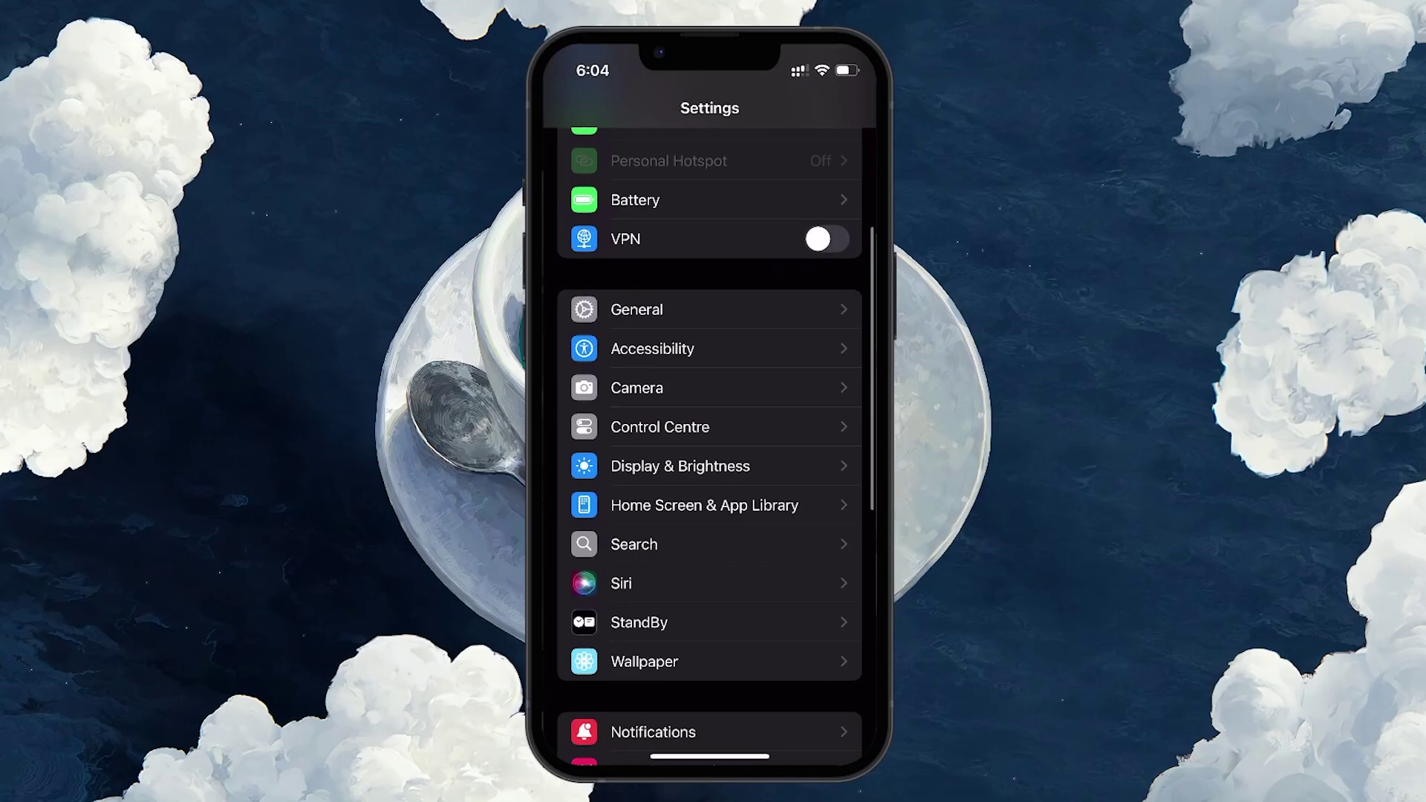
# Step: Review Background App Refresh in General settings and which networks allow it
pyautogui.click(636, 309)
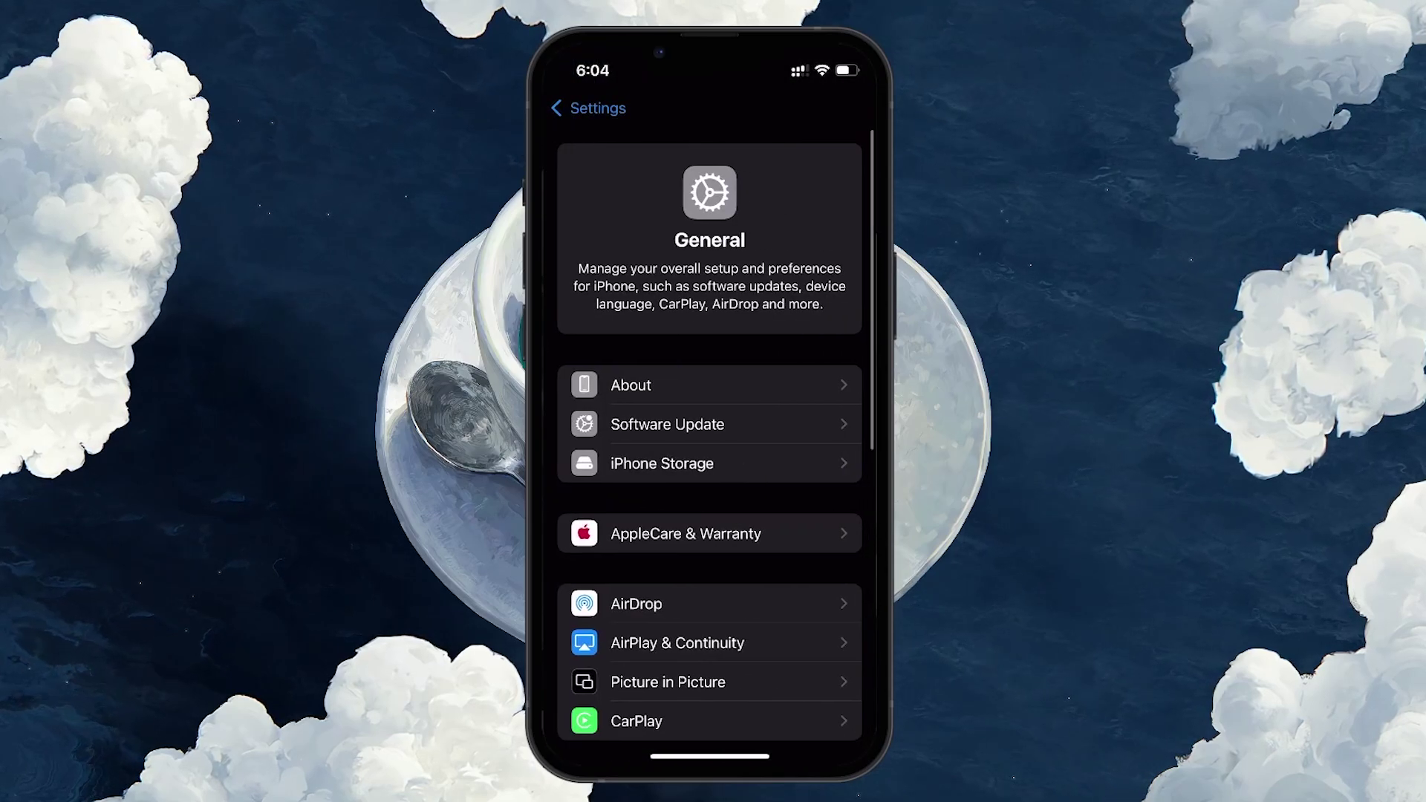
pyautogui.scroll(-3, 710, 446)
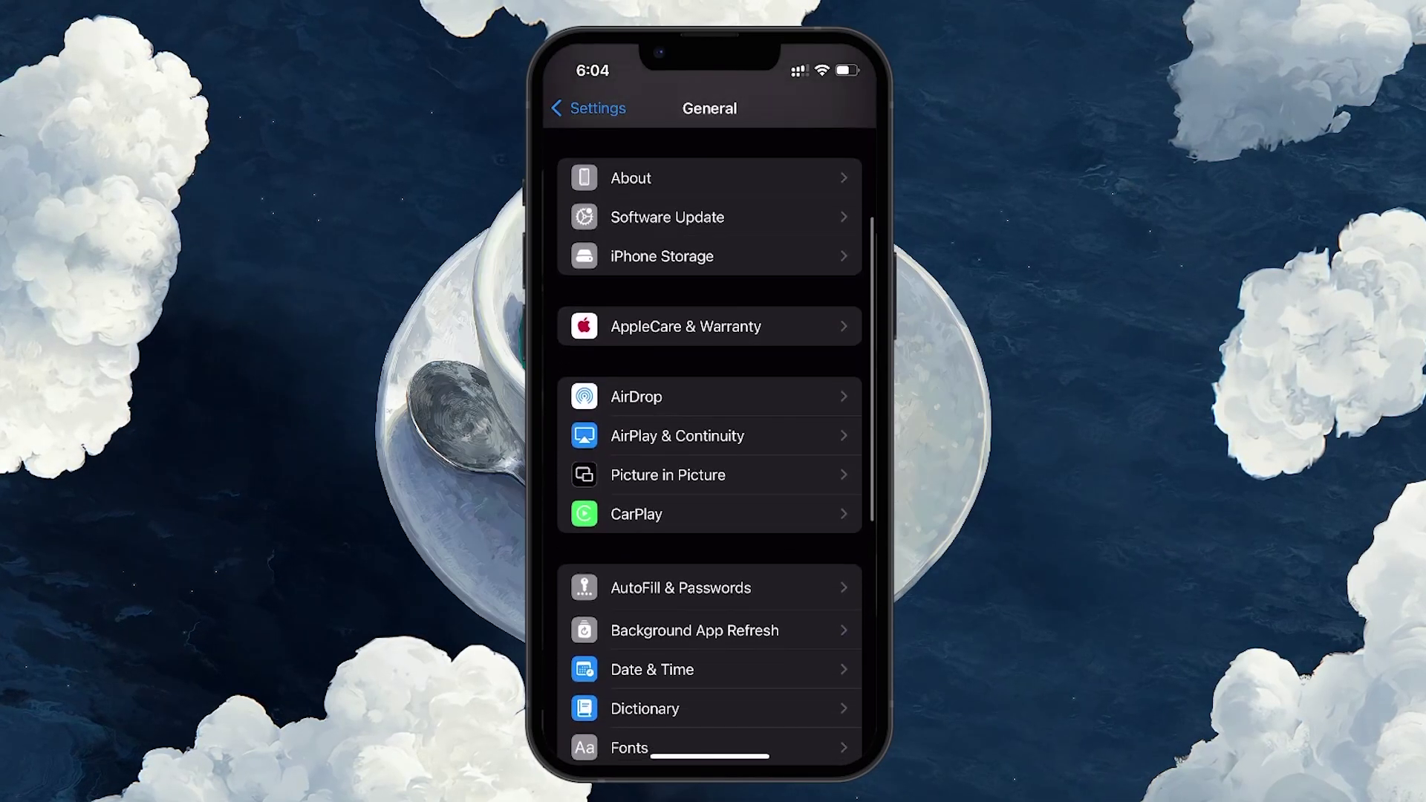
pyautogui.scroll(-1, 710, 445)
pyautogui.click(694, 450)
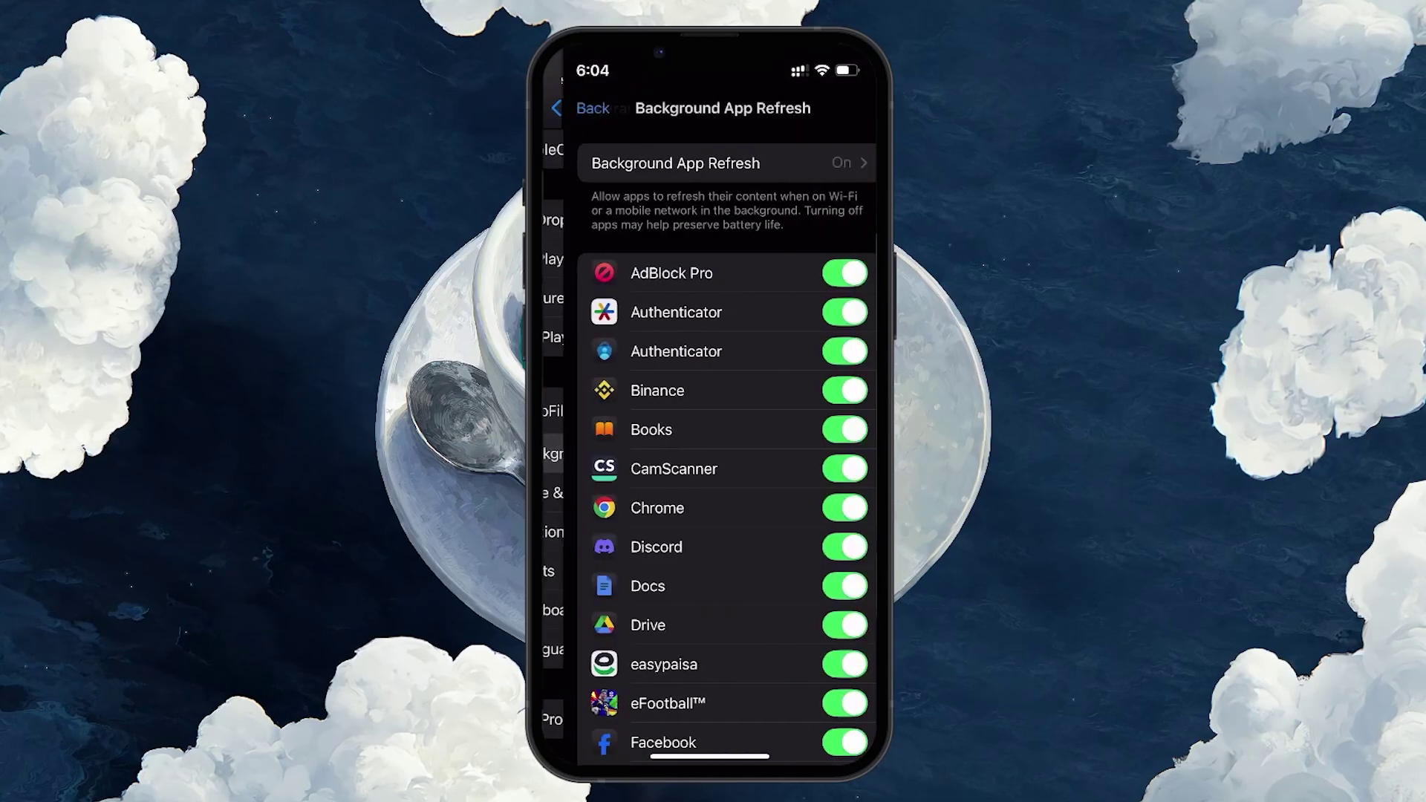
pyautogui.click(710, 163)
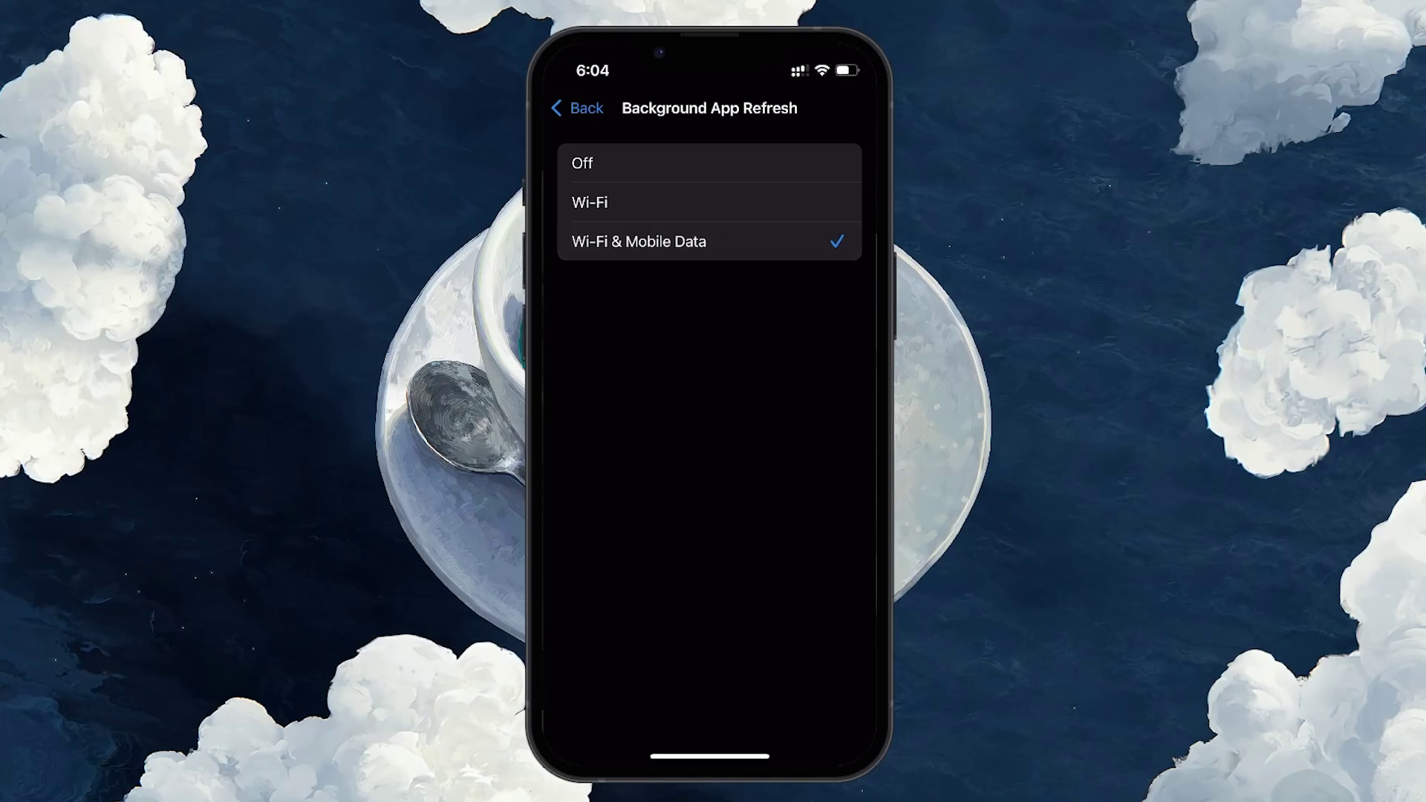
# Step: Return to the main Settings list and open Battery to check Low Power Mode is off
pyautogui.click(576, 108)
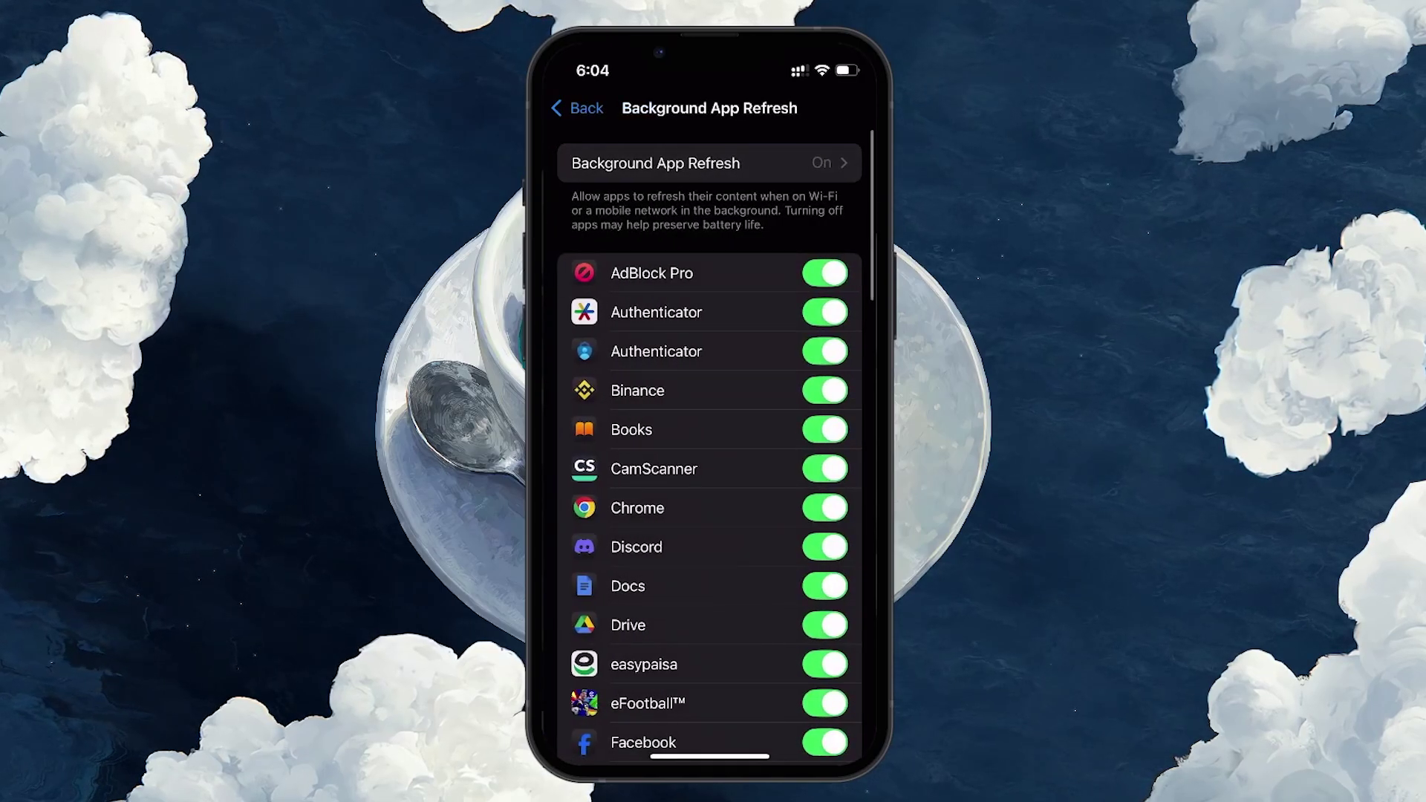
pyautogui.click(576, 108)
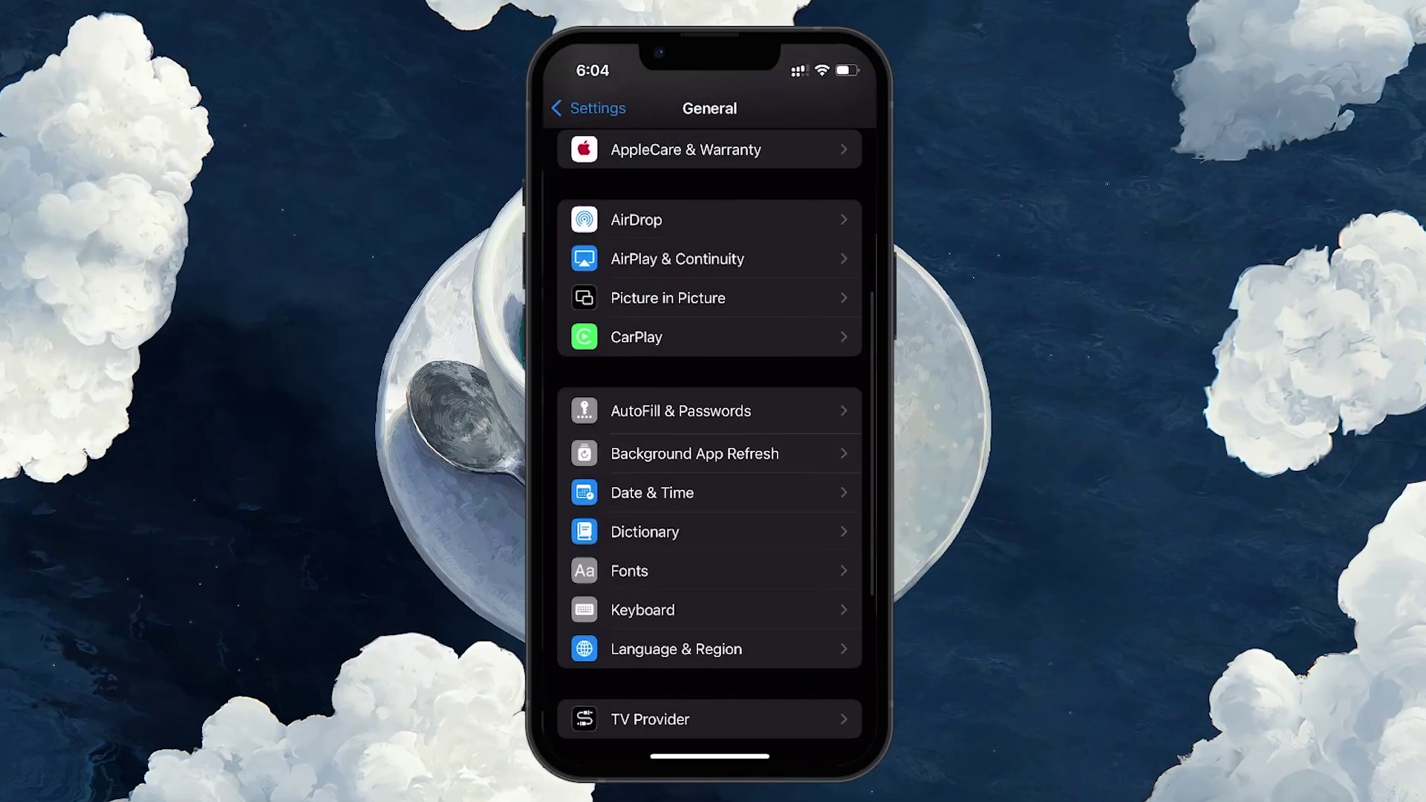
pyautogui.click(577, 108)
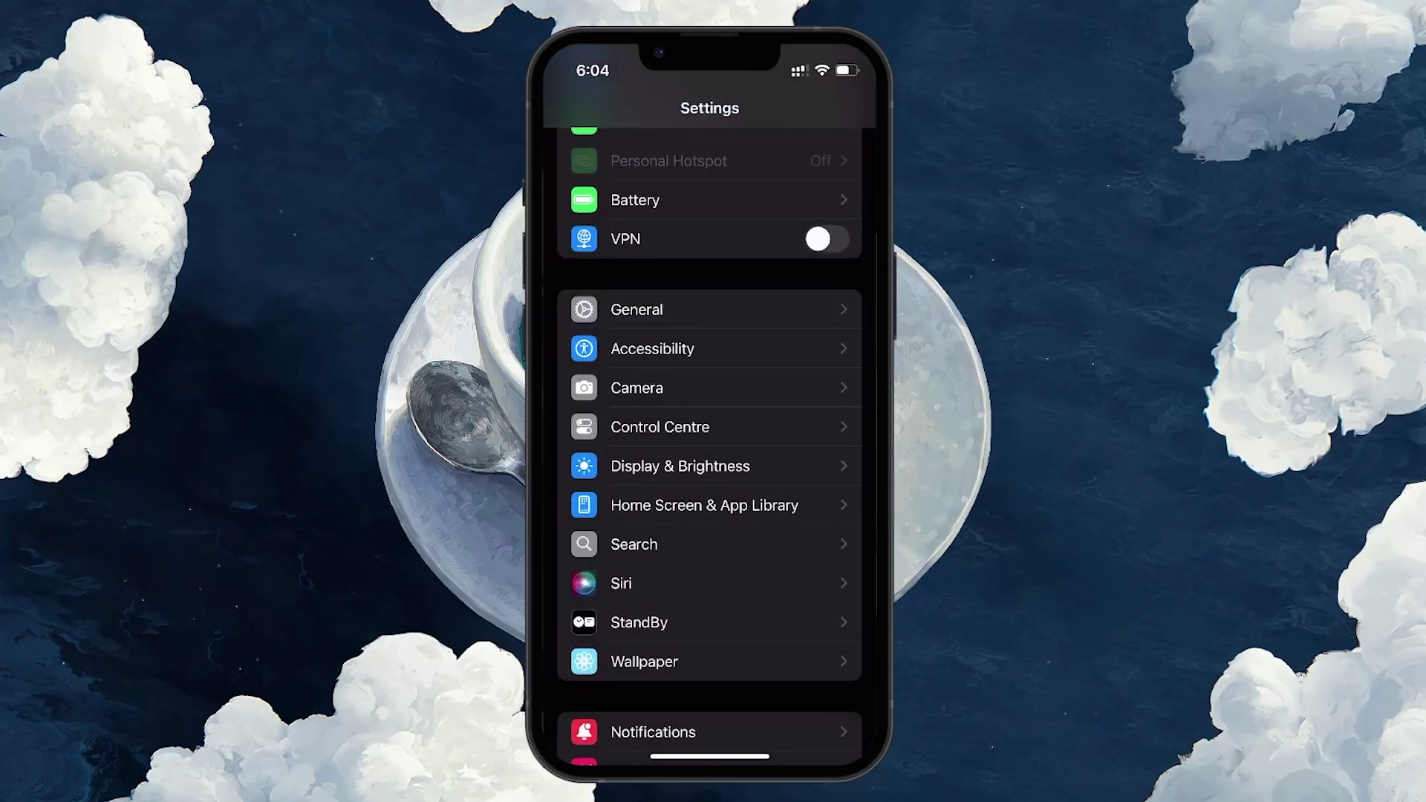
pyautogui.scroll(5, 710, 446)
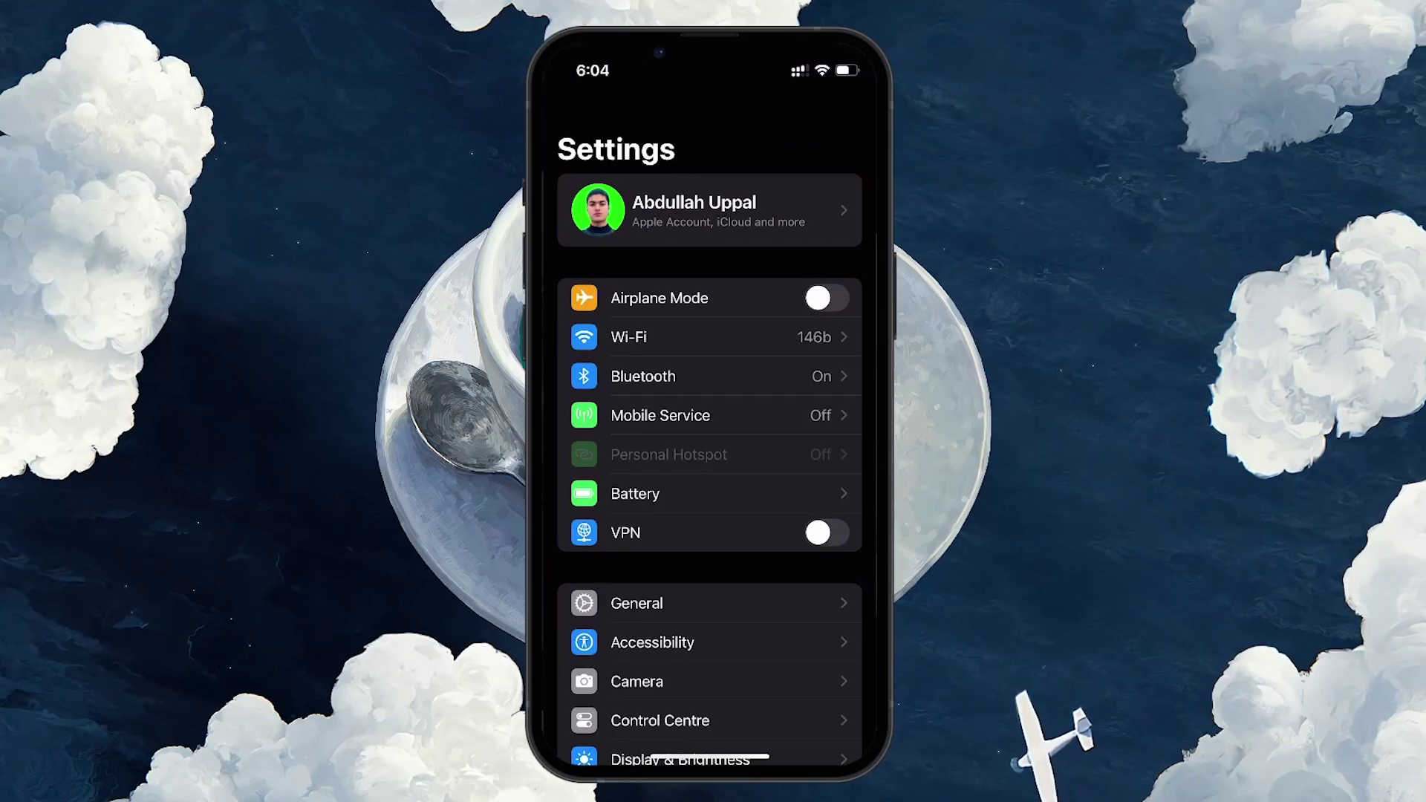
pyautogui.click(635, 494)
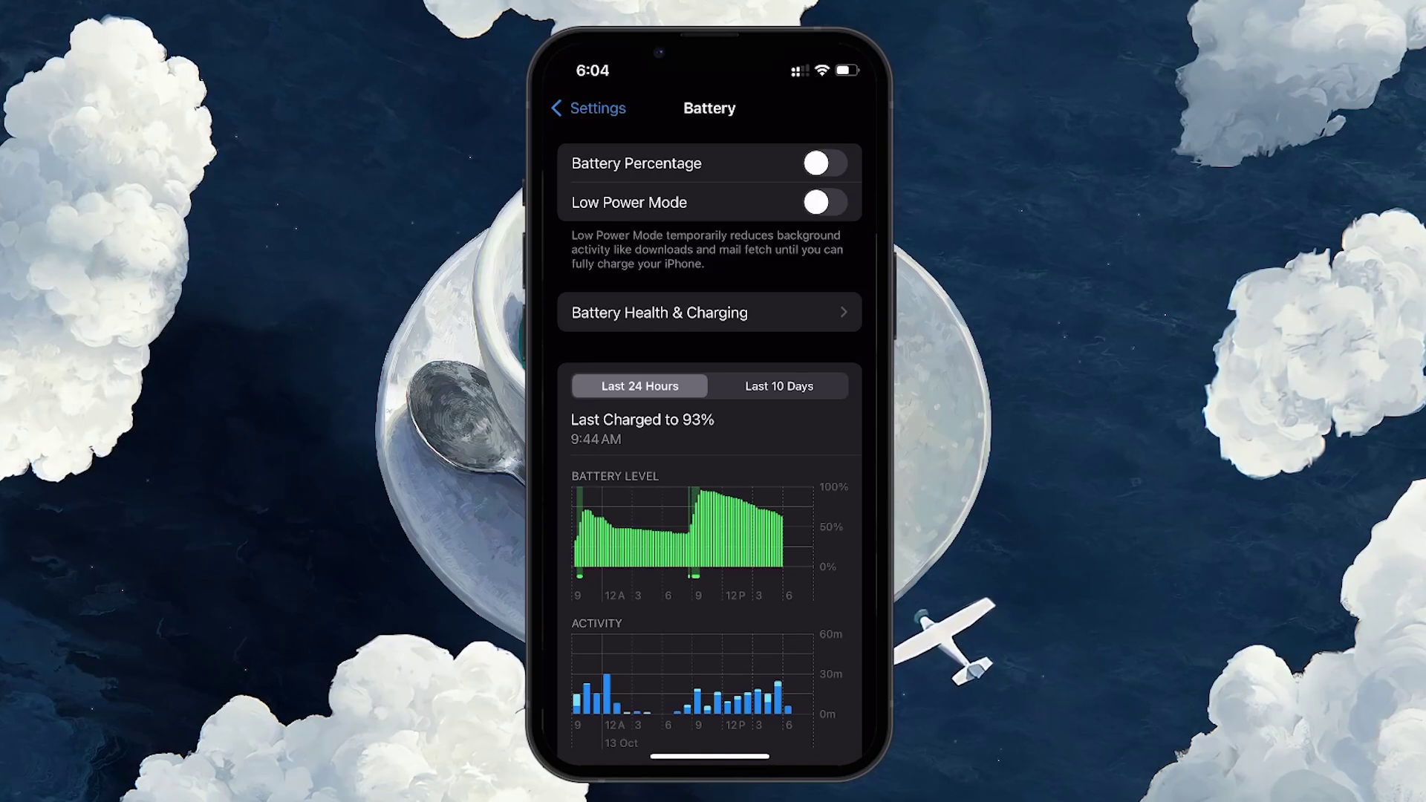
# Step: Go to the home screen, launch Safari and choose the AppsGU Google result
pyautogui.moveTo(710, 756); pyautogui.dragTo(709, 468)
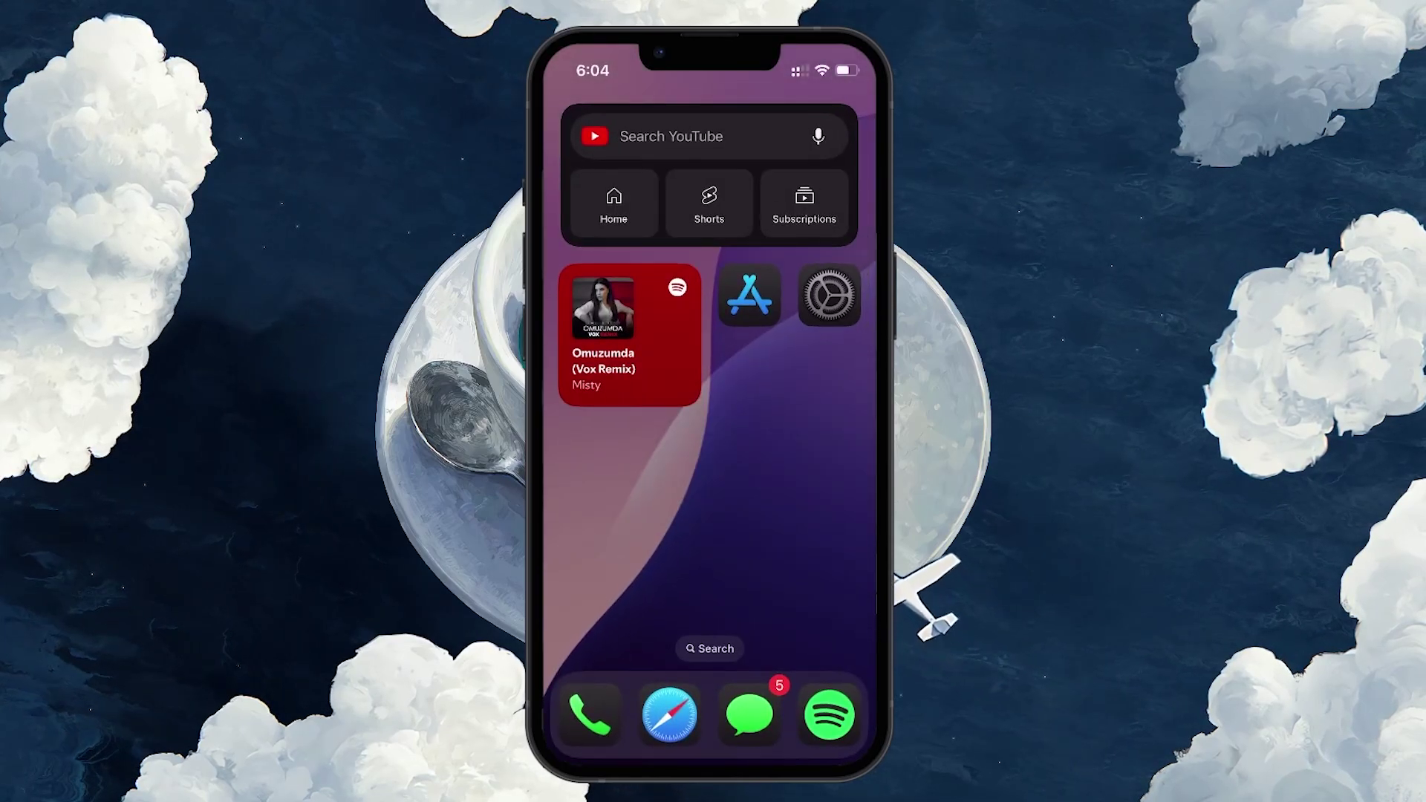
pyautogui.click(670, 715)
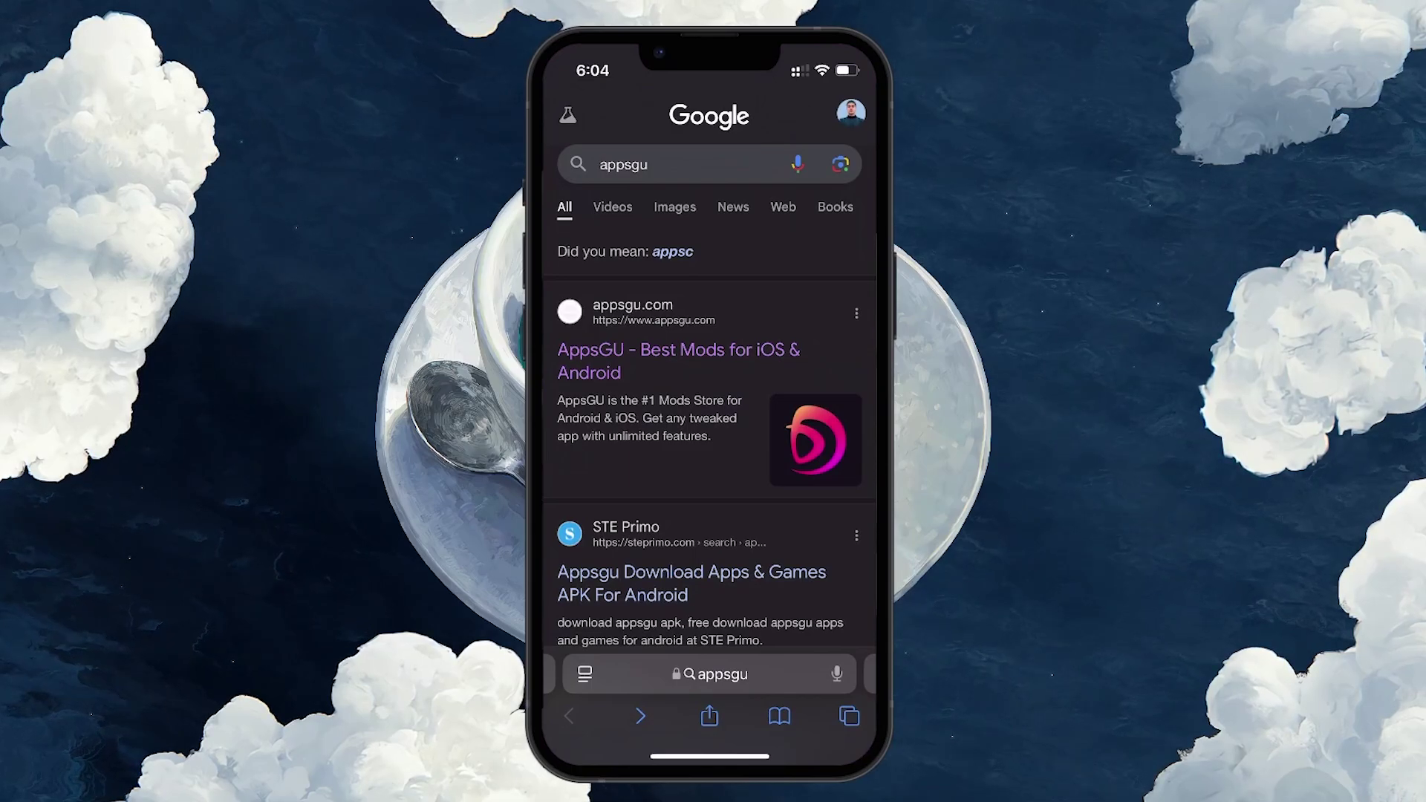
pyautogui.click(678, 350)
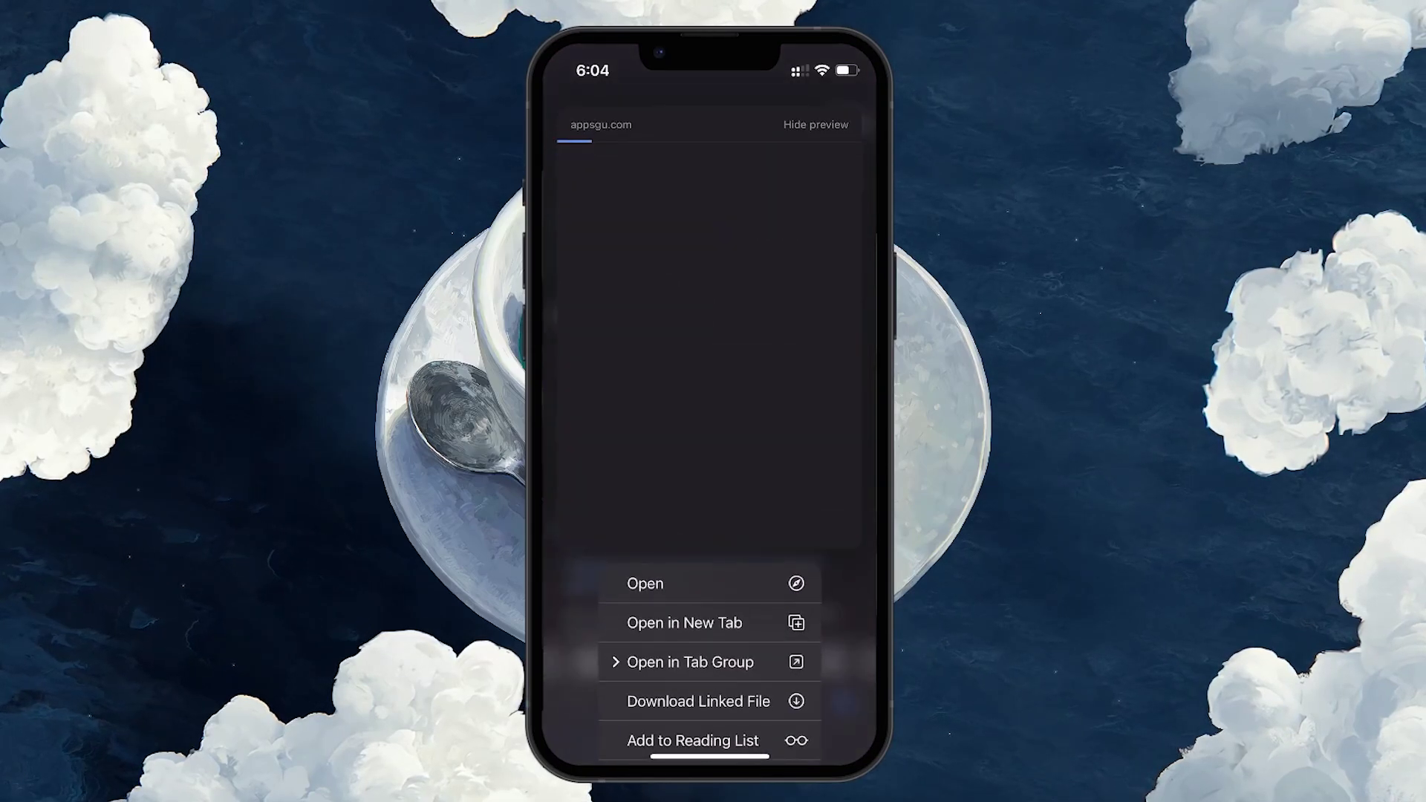
# Step: Load appsgu.com, search its catalogue and open the Predictor Aviator page
pyautogui.click(653, 579)
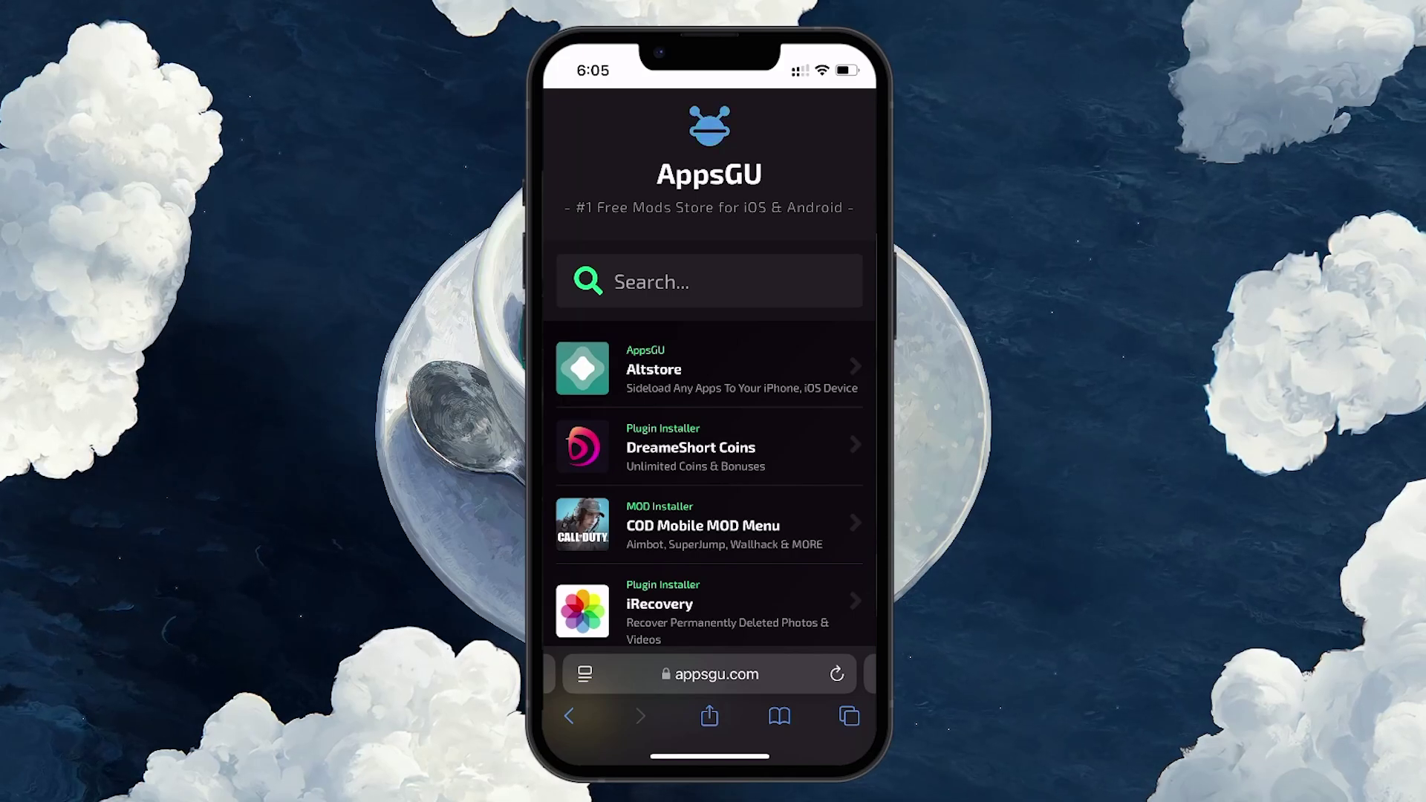
pyautogui.click(681, 281)
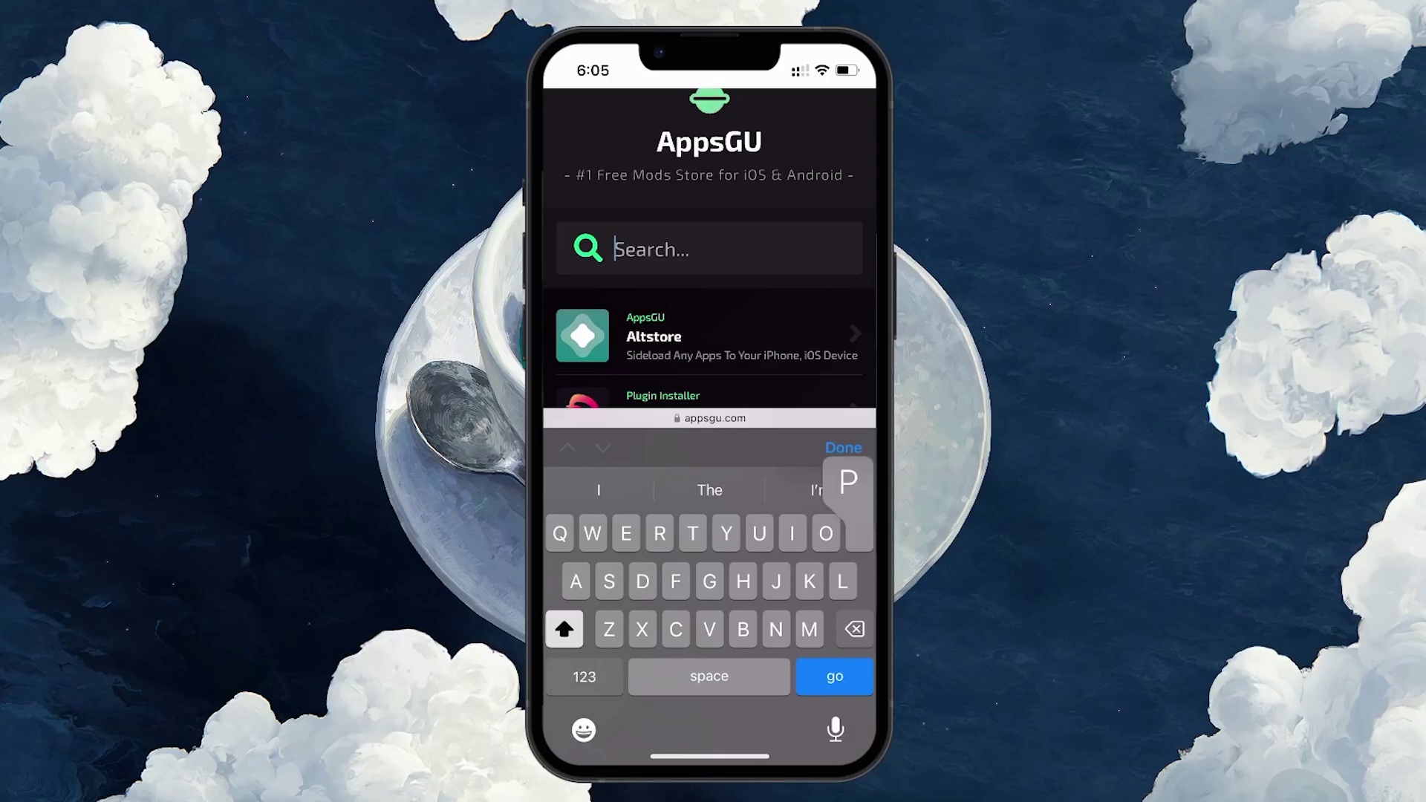
pyautogui.write('Predic')
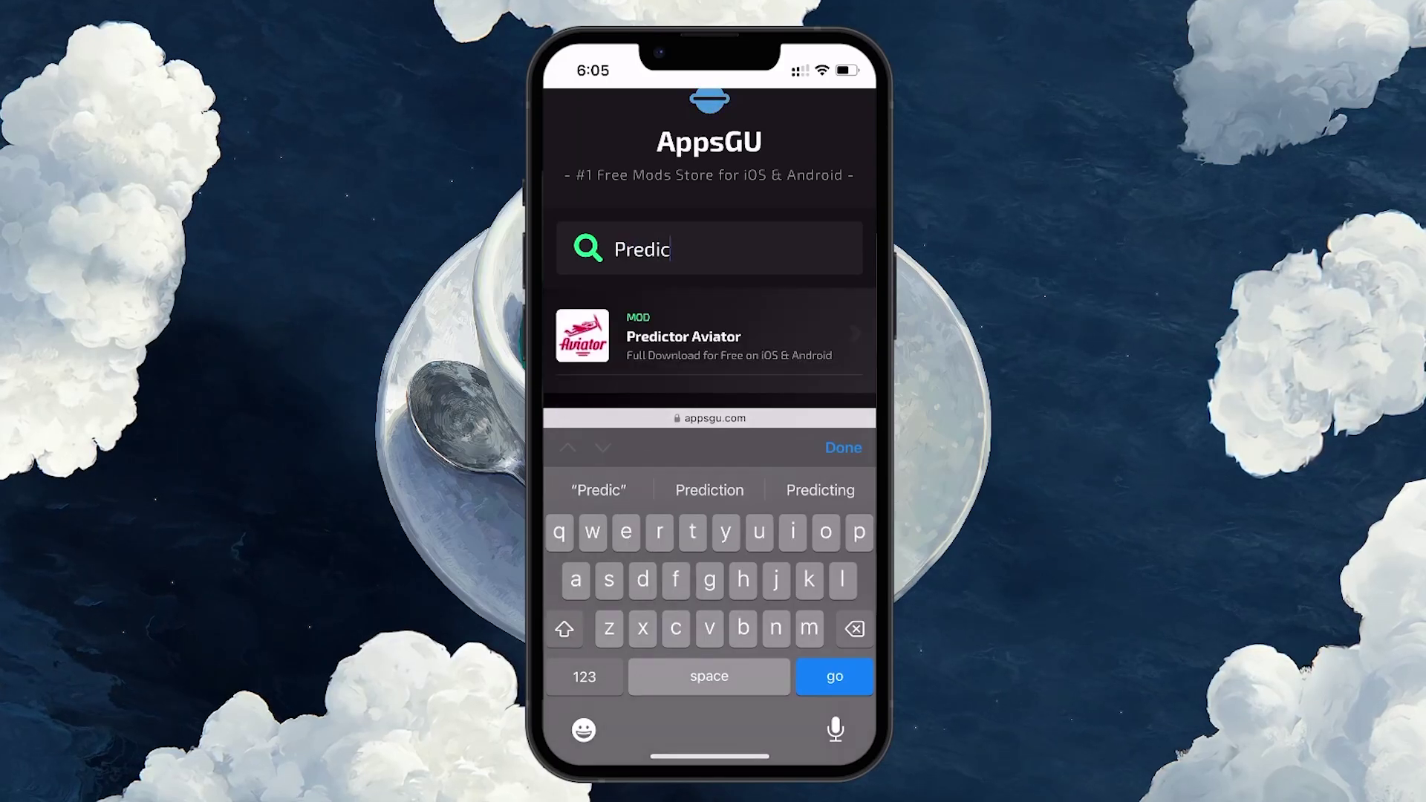
pyautogui.click(683, 335)
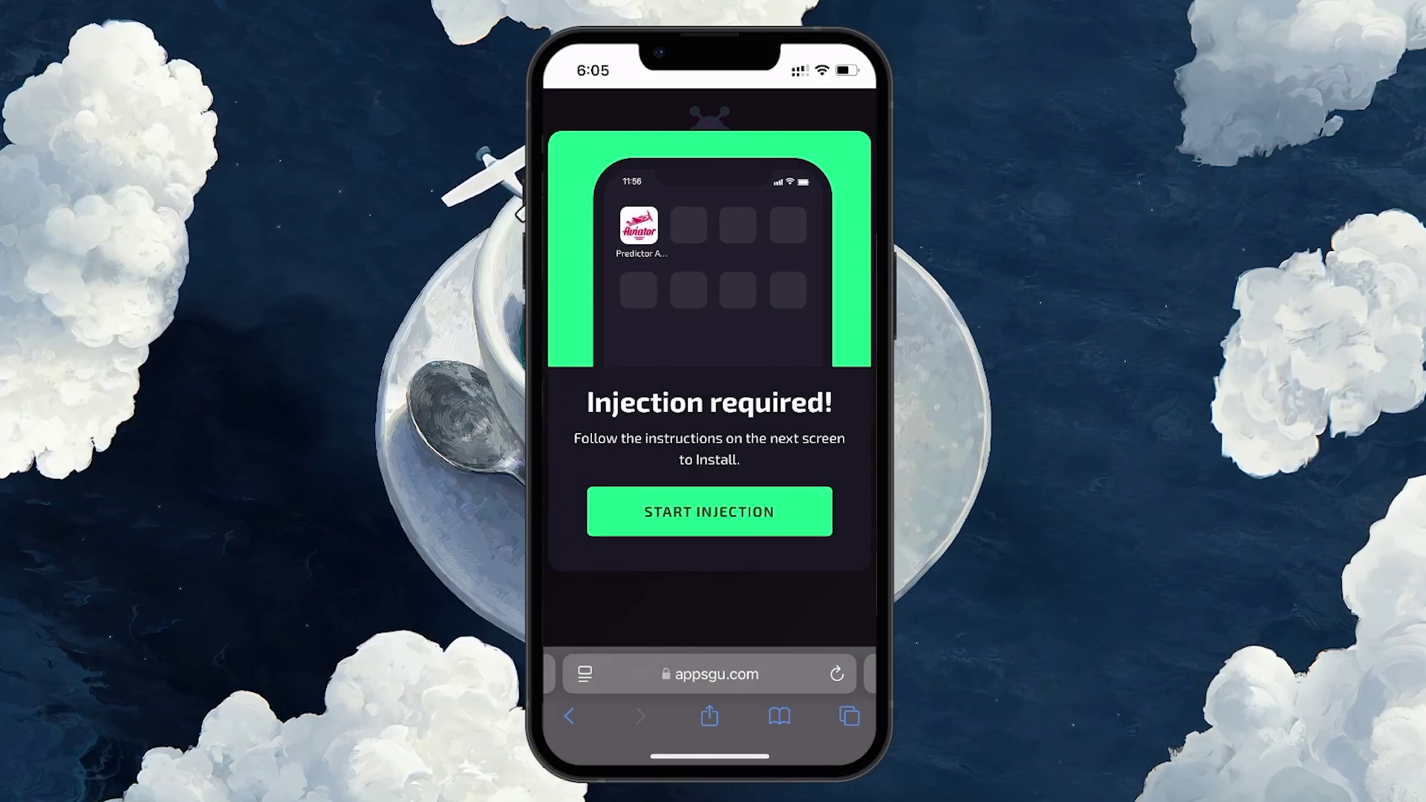
# Step: Start the Predictor Aviator injection to reach the installer page listing Travel Town and Lumos VPN
pyautogui.click(710, 512)
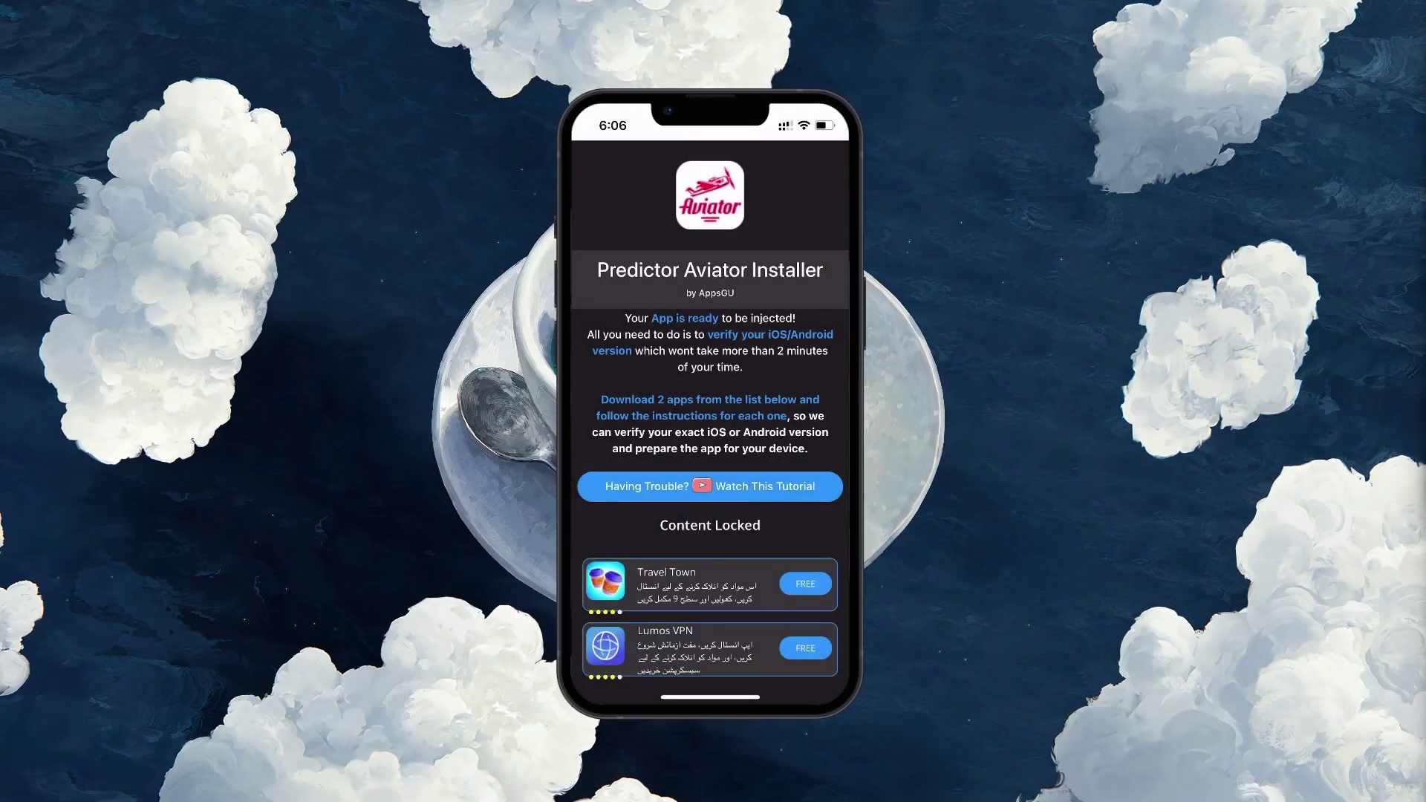
pyautogui.scroll(-2, 710, 413)
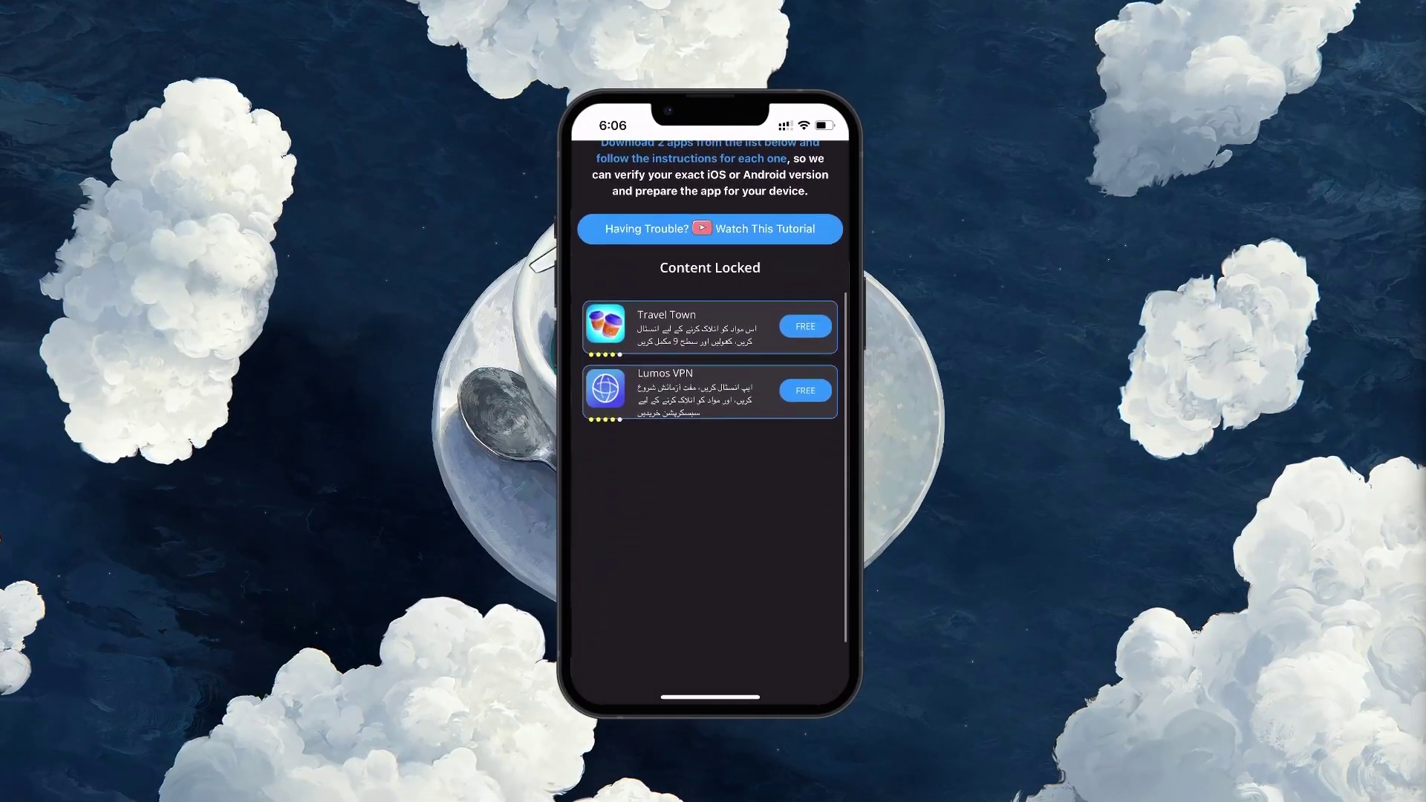